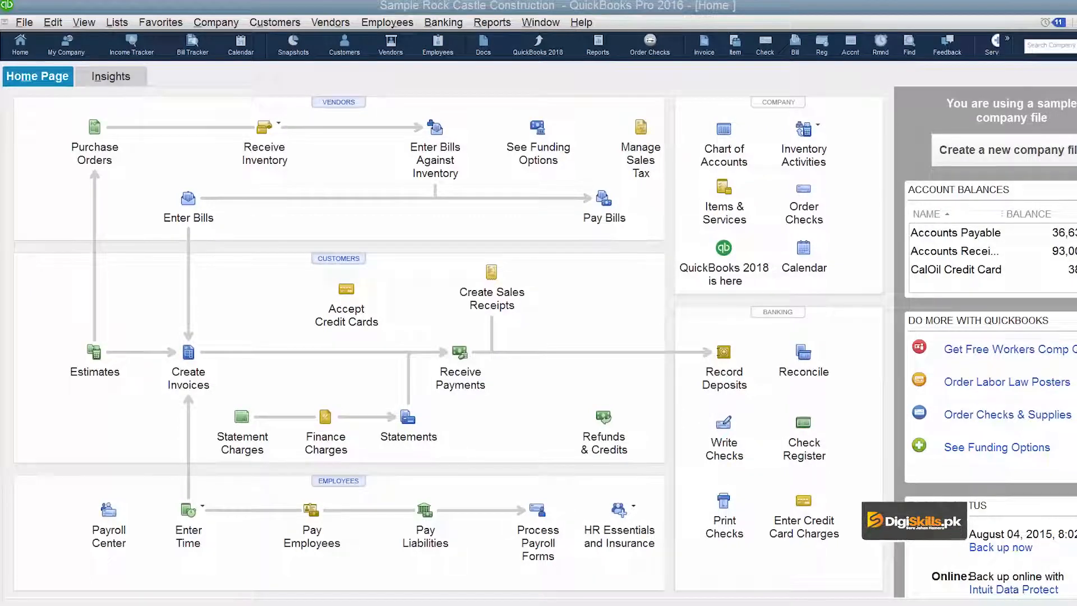
# Step: Open the Vendor Center and review the transactions of vendor C.U. Electric
pyautogui.click(332, 104)
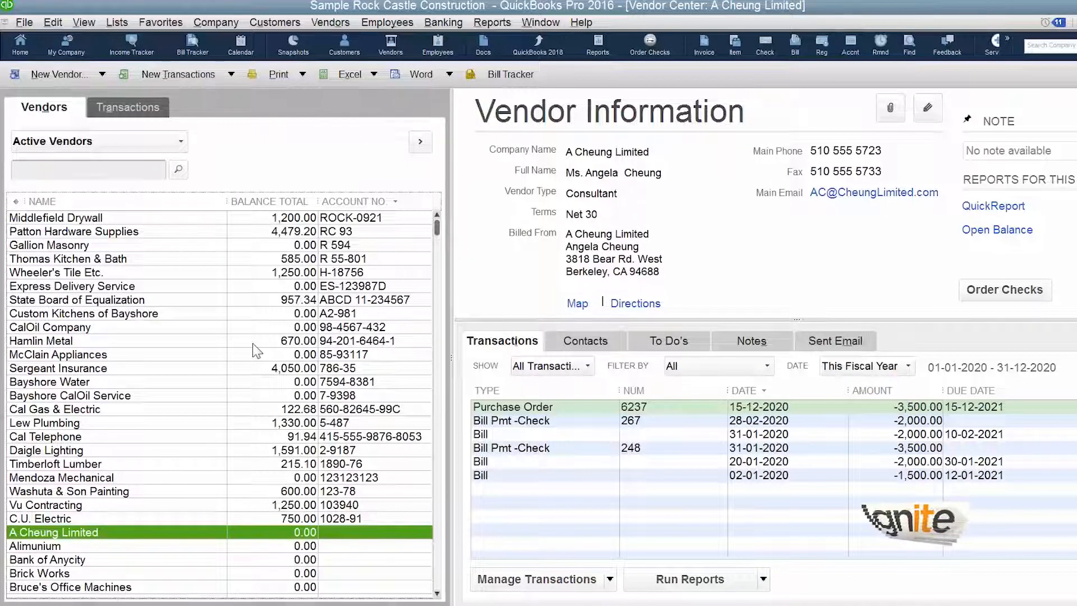
pyautogui.scroll(-2, 255, 342)
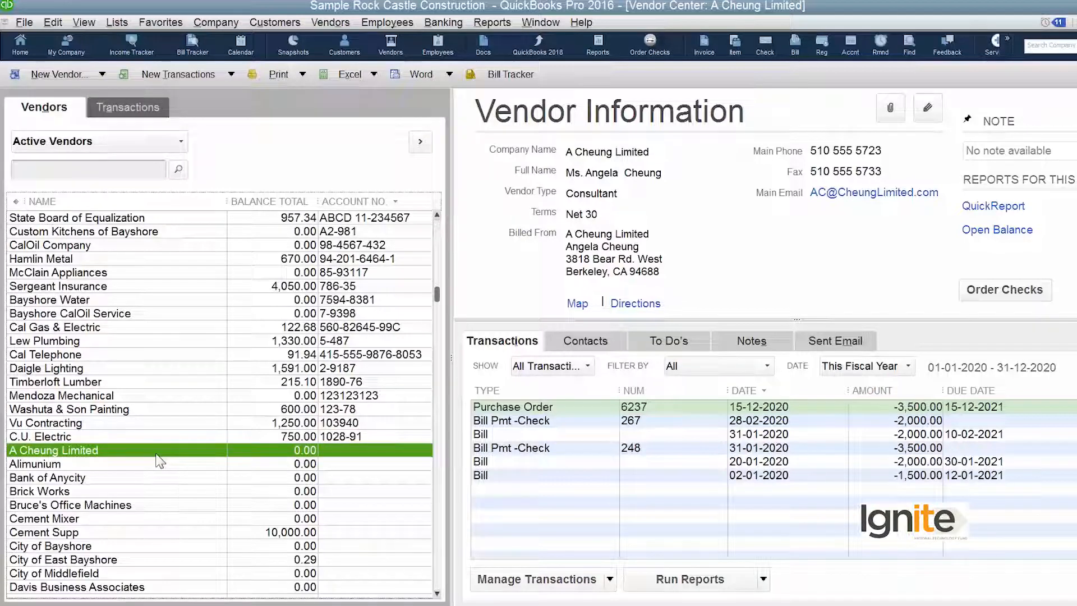
pyautogui.click(164, 436)
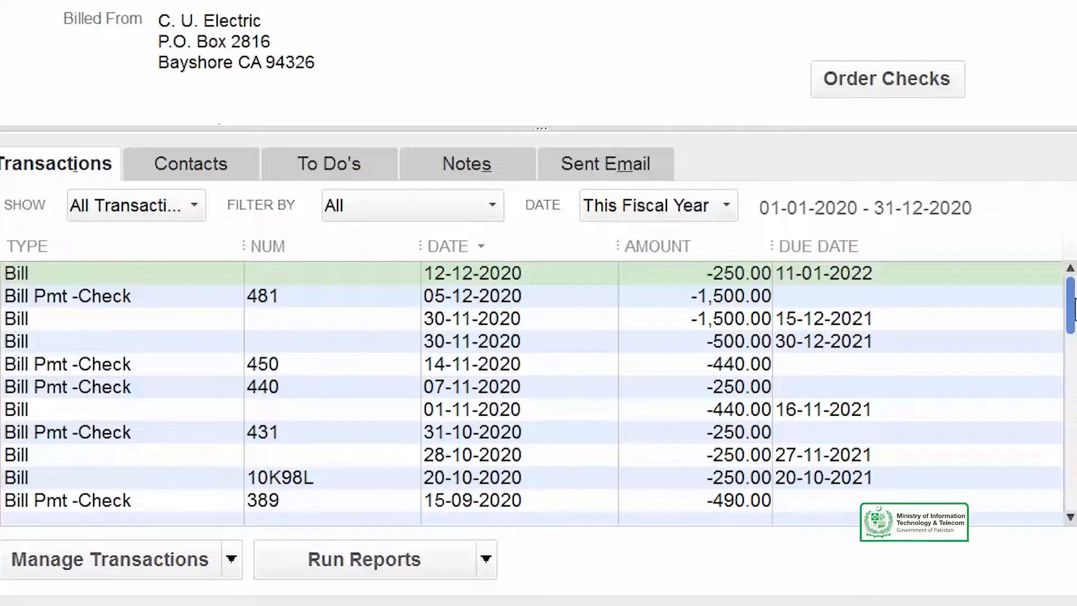
pyautogui.moveTo(1073, 308); pyautogui.dragTo(1065, 510)
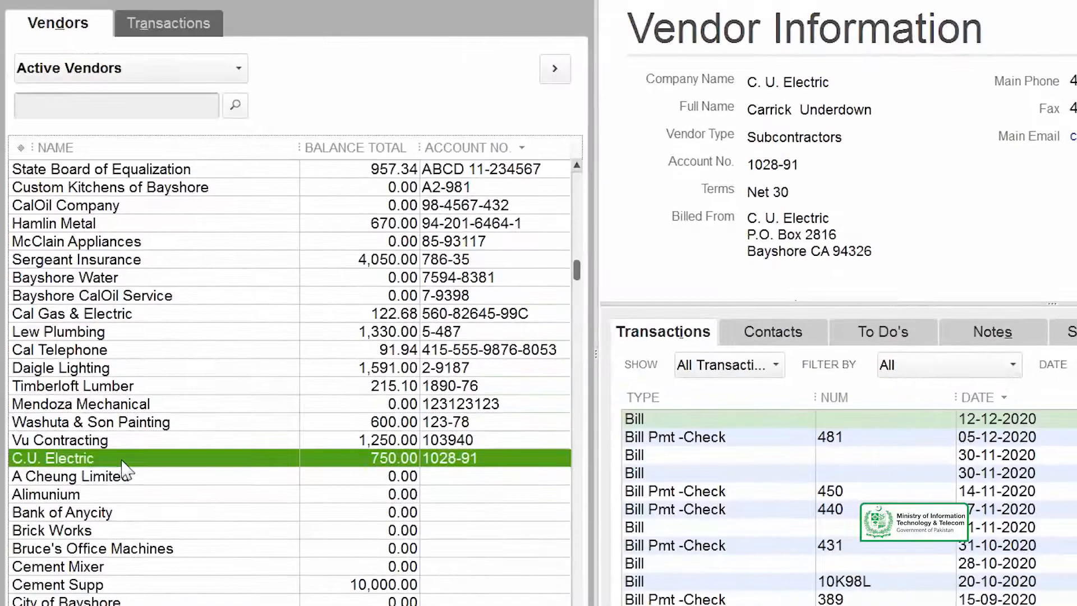
# Step: Try to delete the vendor C.U. Electric from the vendor list
pyautogui.rightClick(289, 465)
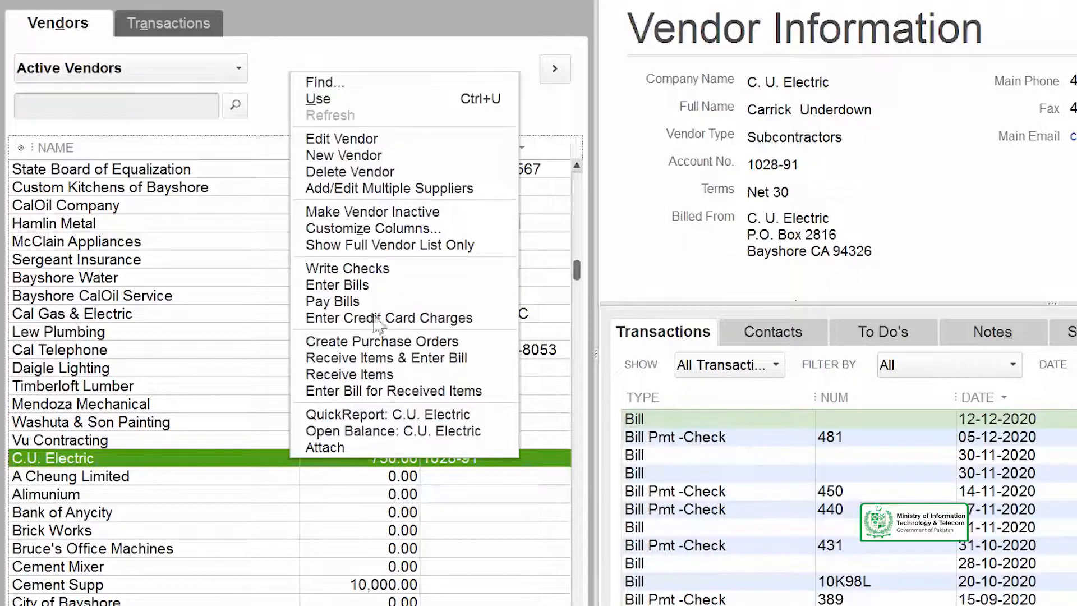
pyautogui.click(419, 176)
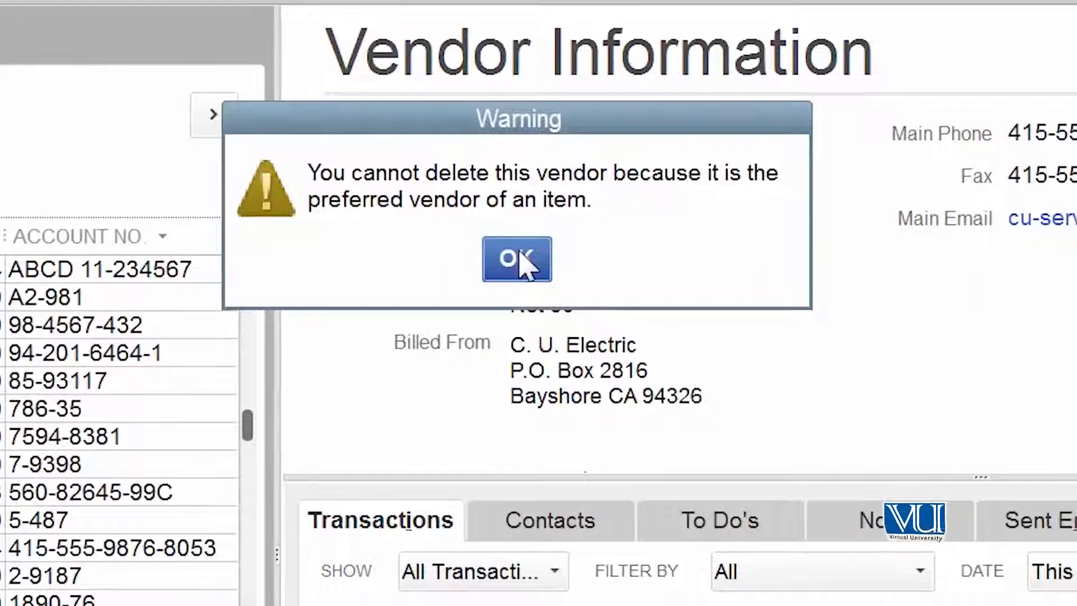
pyautogui.click(516, 263)
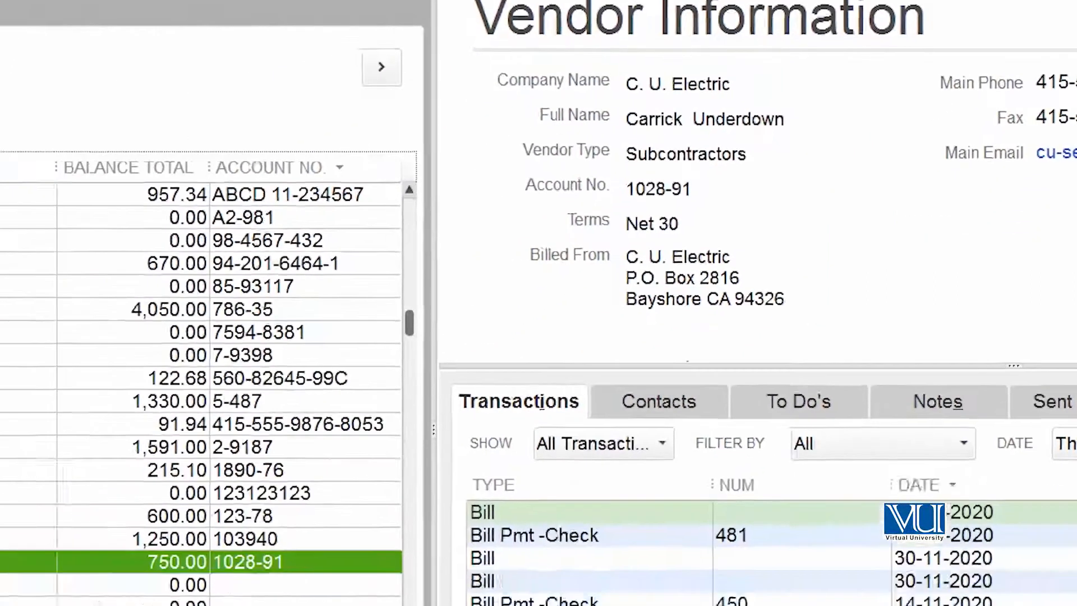
# Step: Make the vendor C.U. Electric inactive, accepting that it has an open balance
pyautogui.rightClick(193, 409)
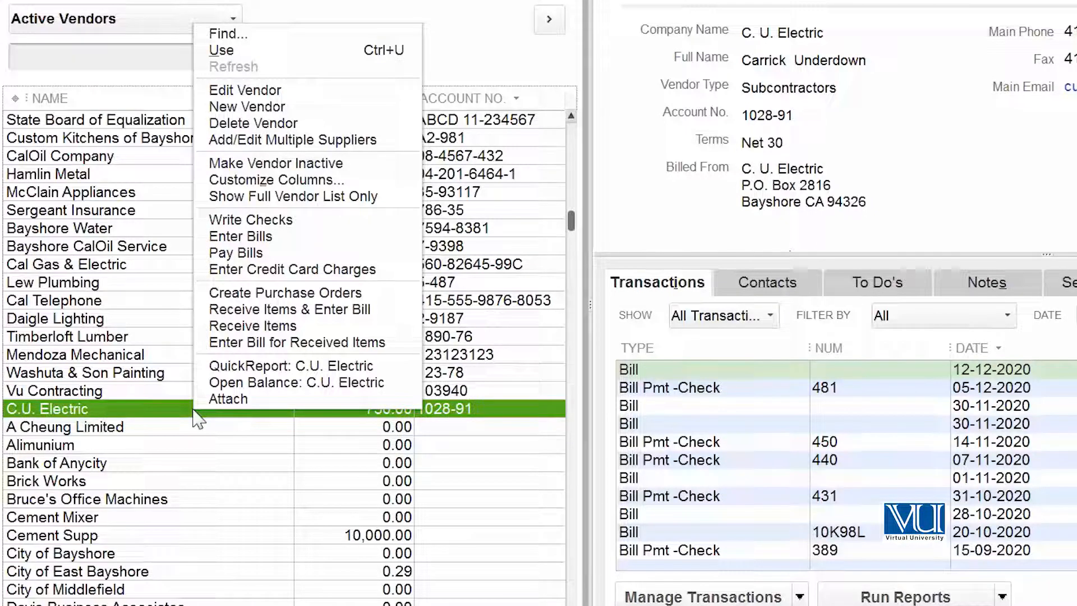
pyautogui.click(345, 163)
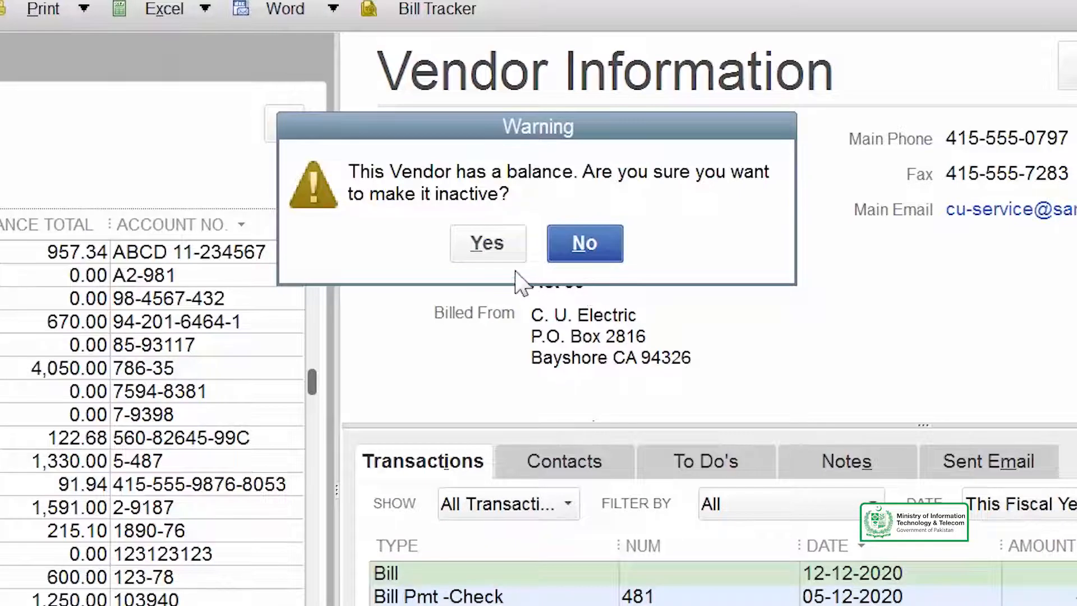
pyautogui.click(488, 247)
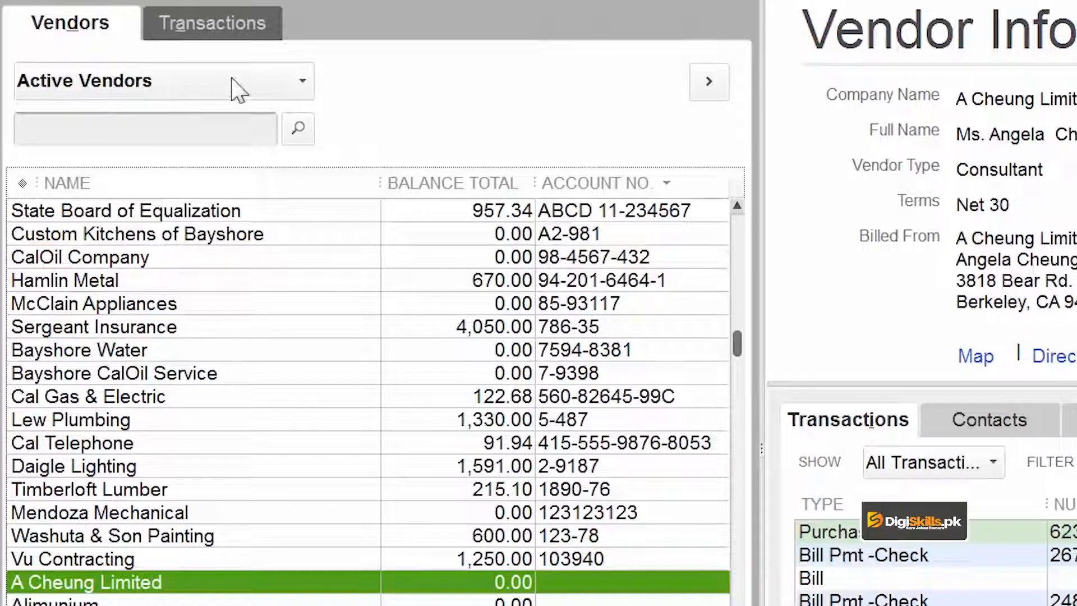
# Step: Filter the vendor list to All Vendors and select the inactive vendor C.U. Electric
pyautogui.click(303, 82)
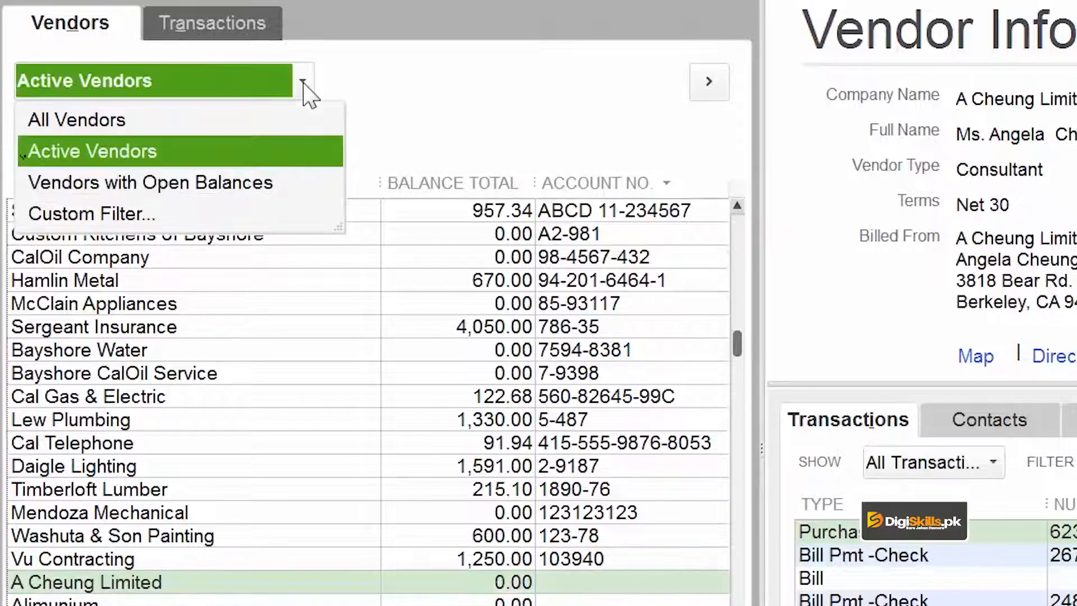
pyautogui.click(220, 119)
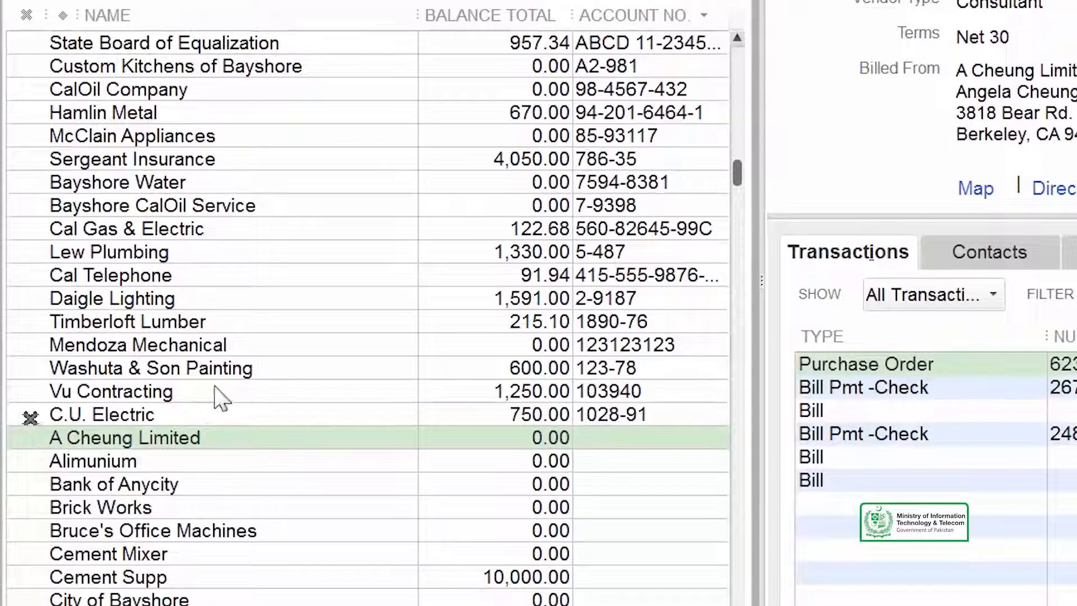
pyautogui.click(192, 413)
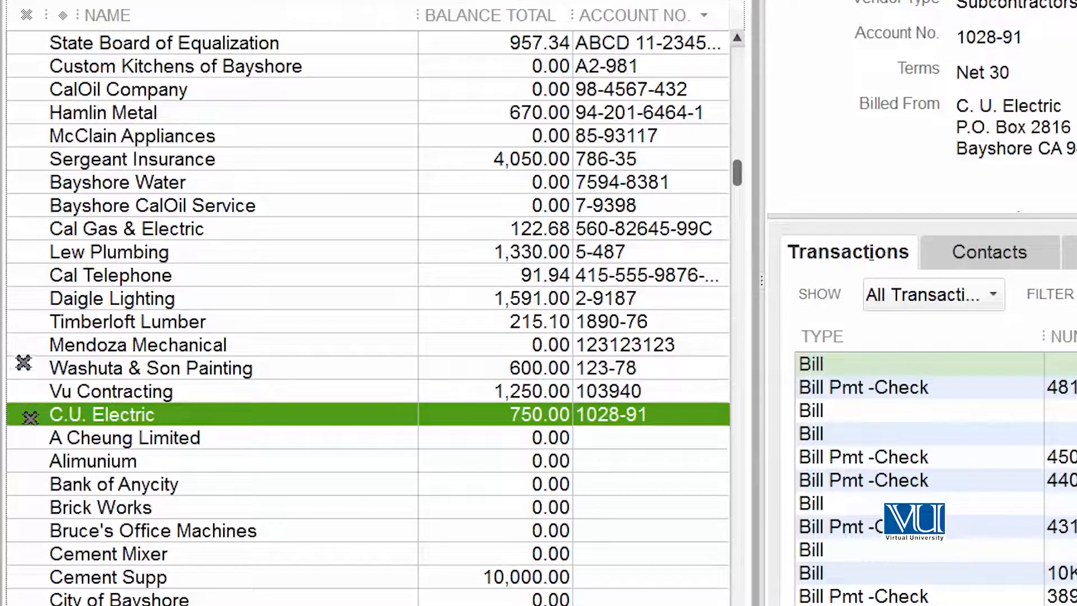
# Step: Mark Mendoza Mechanical as inactive directly in the list, and try the same for Lew Plumbing but decline the change
pyautogui.click(24, 353)
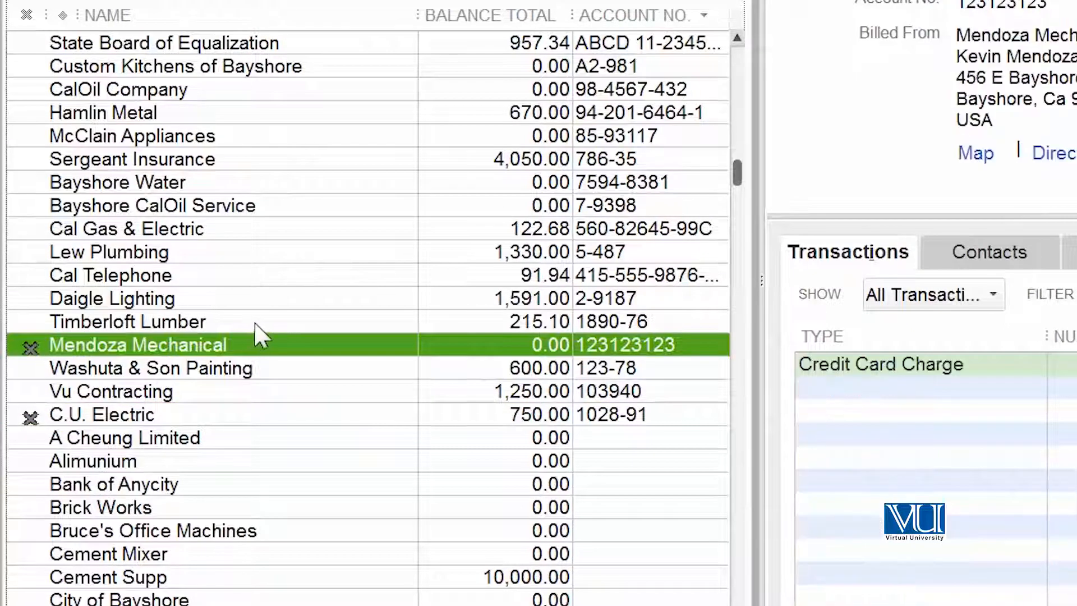
pyautogui.click(15, 260)
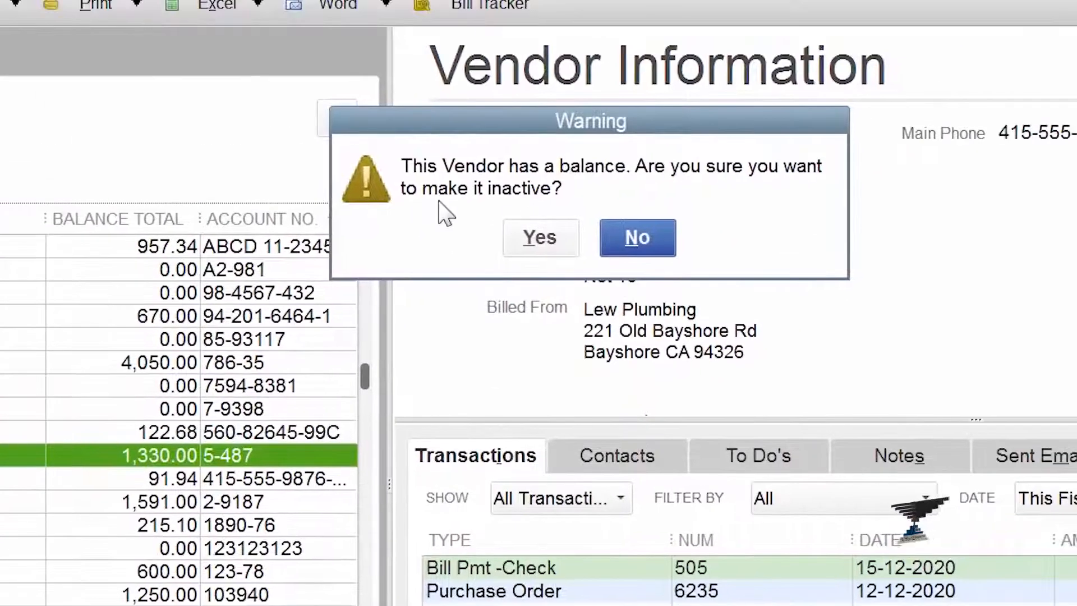
pyautogui.click(638, 238)
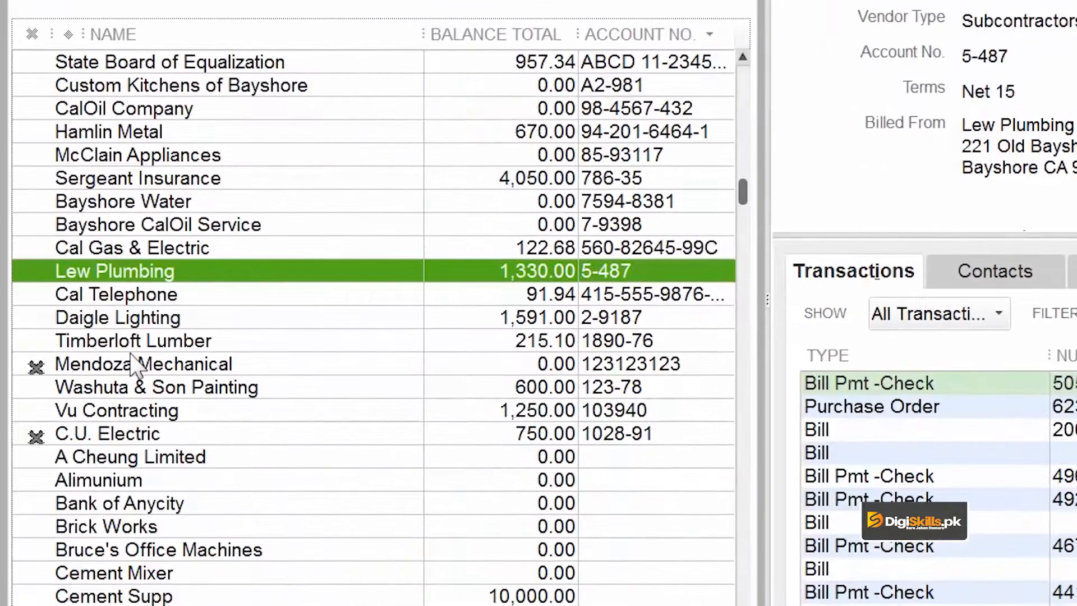
# Step: Make the vendor Mendoza Mechanical active again
pyautogui.click(137, 369)
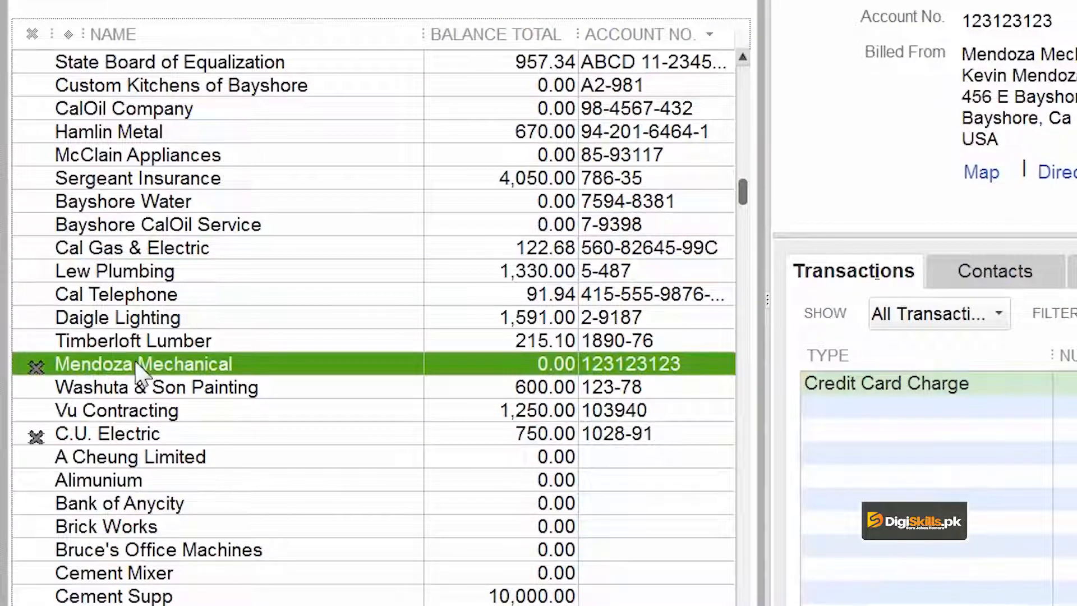
pyautogui.rightClick(141, 373)
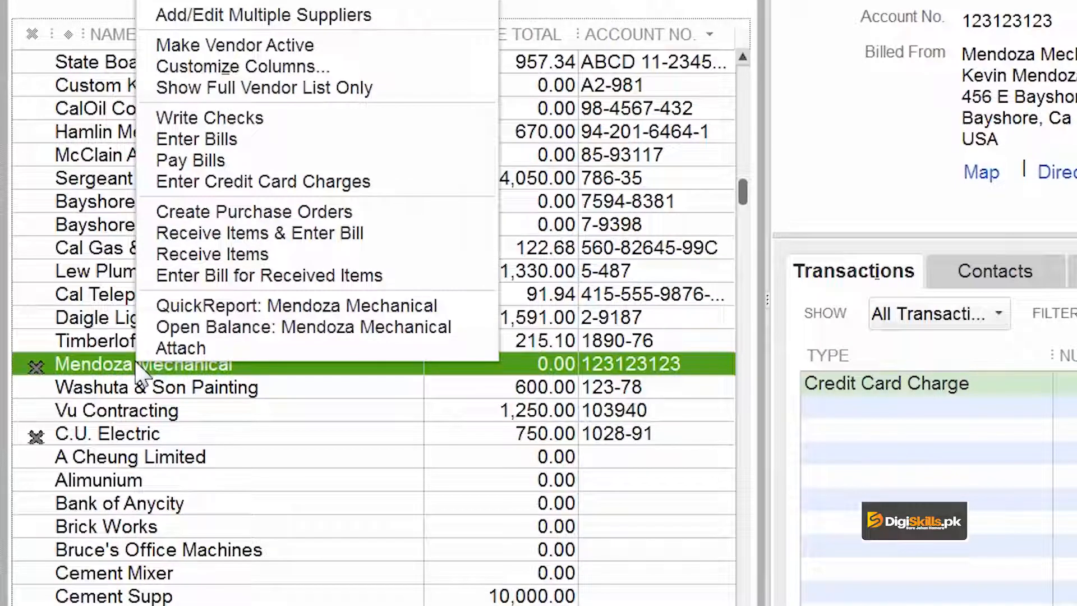
pyautogui.click(336, 47)
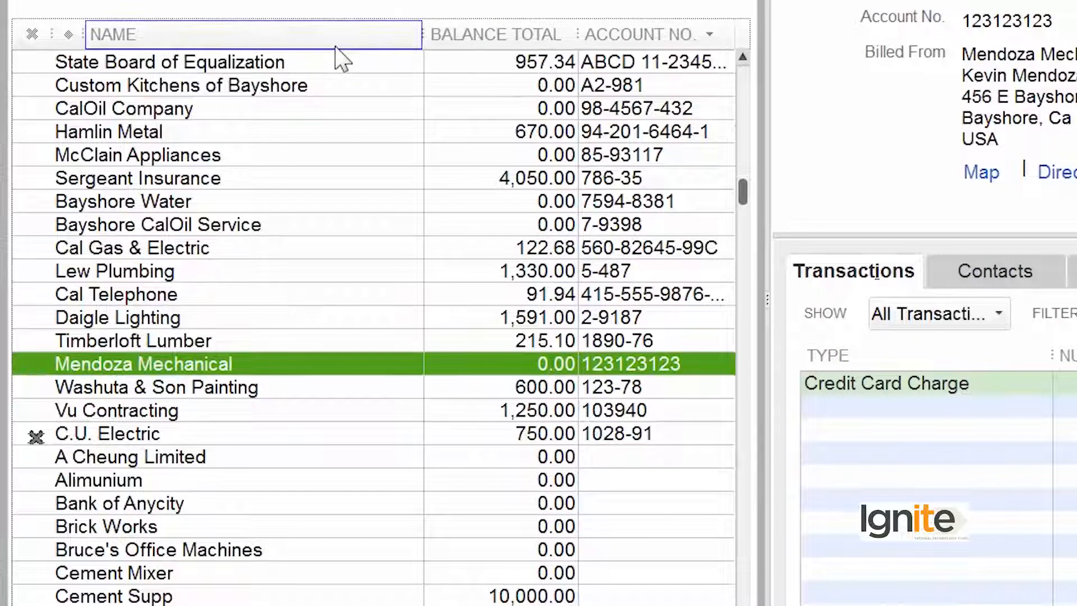
# Step: Make the vendor C.U. Electric active again
pyautogui.click(185, 443)
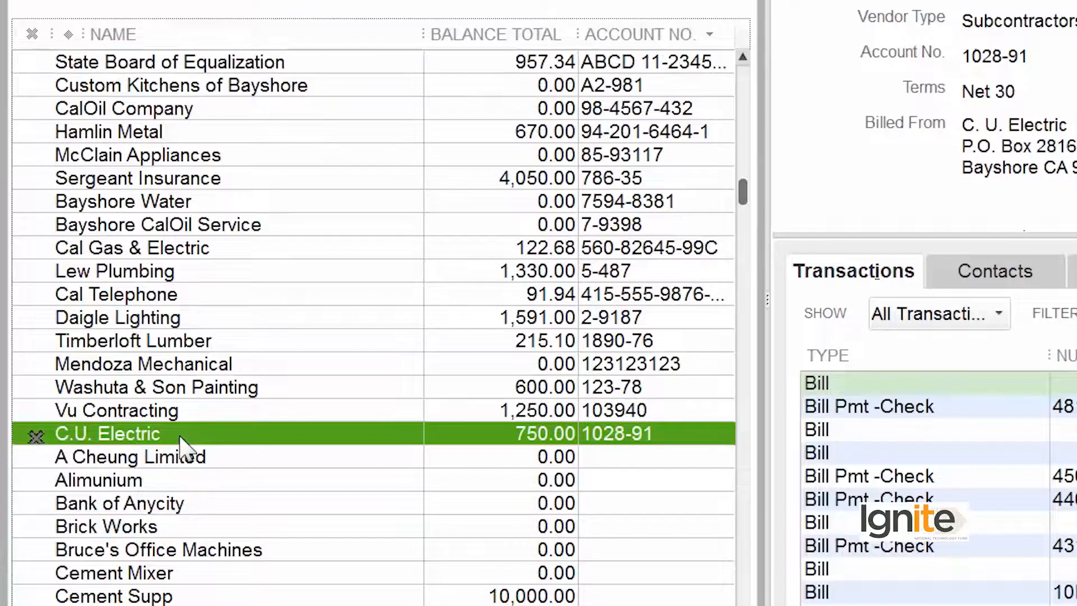
pyautogui.rightClick(185, 443)
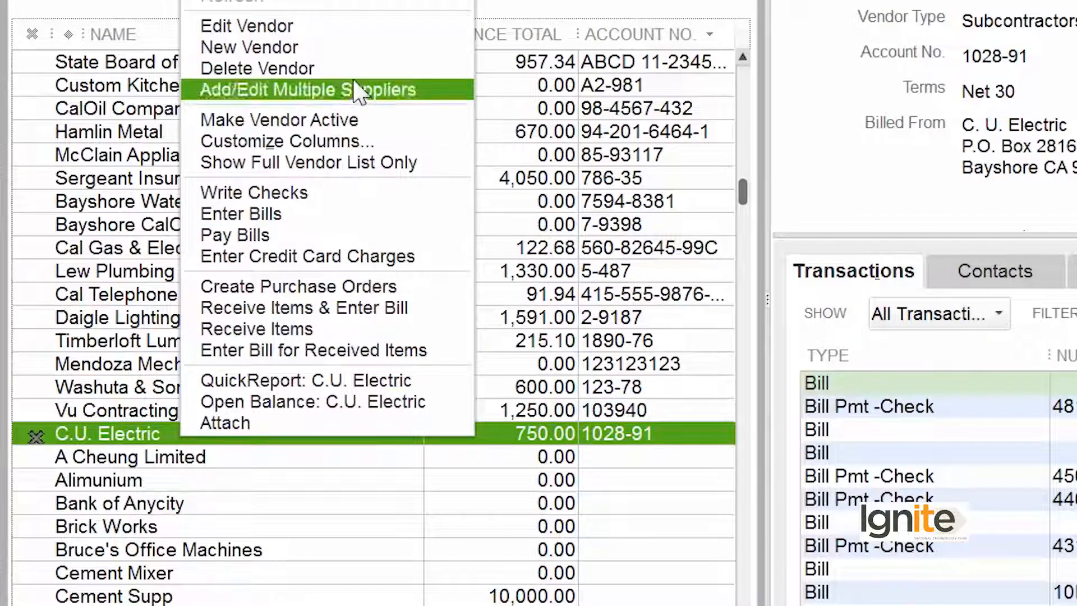
pyautogui.click(350, 120)
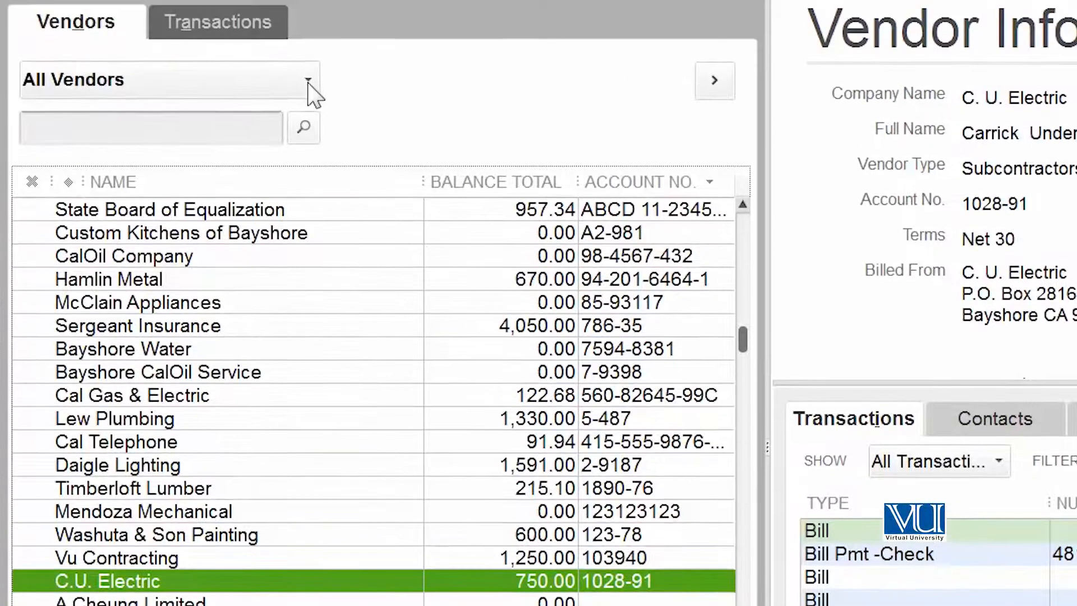
# Step: Filter the vendor list to Active Vendors and select C.U. Electric
pyautogui.click(308, 82)
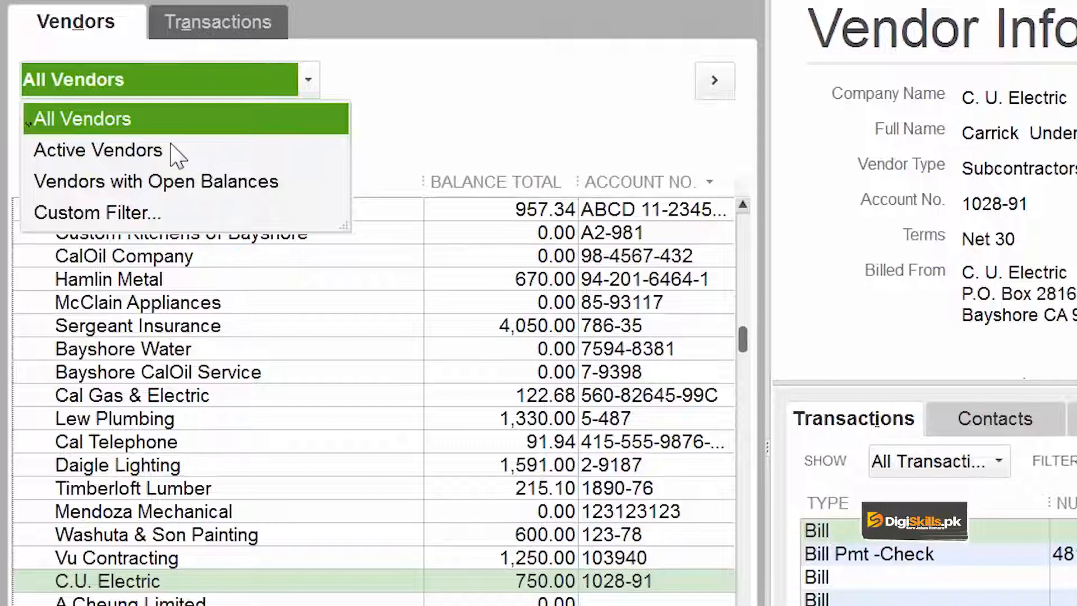
pyautogui.click(159, 151)
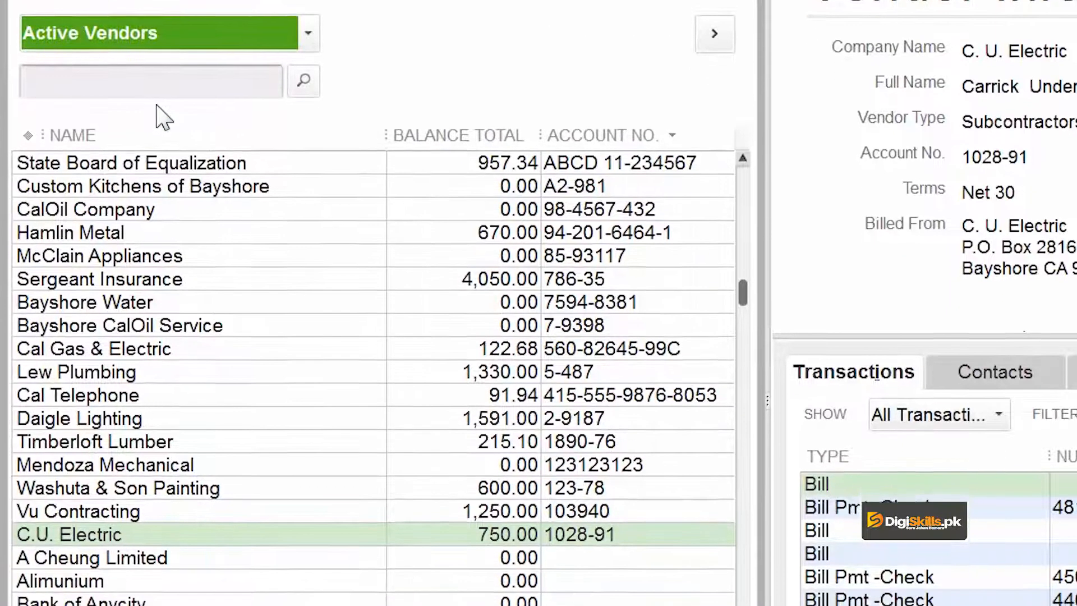
pyautogui.click(87, 536)
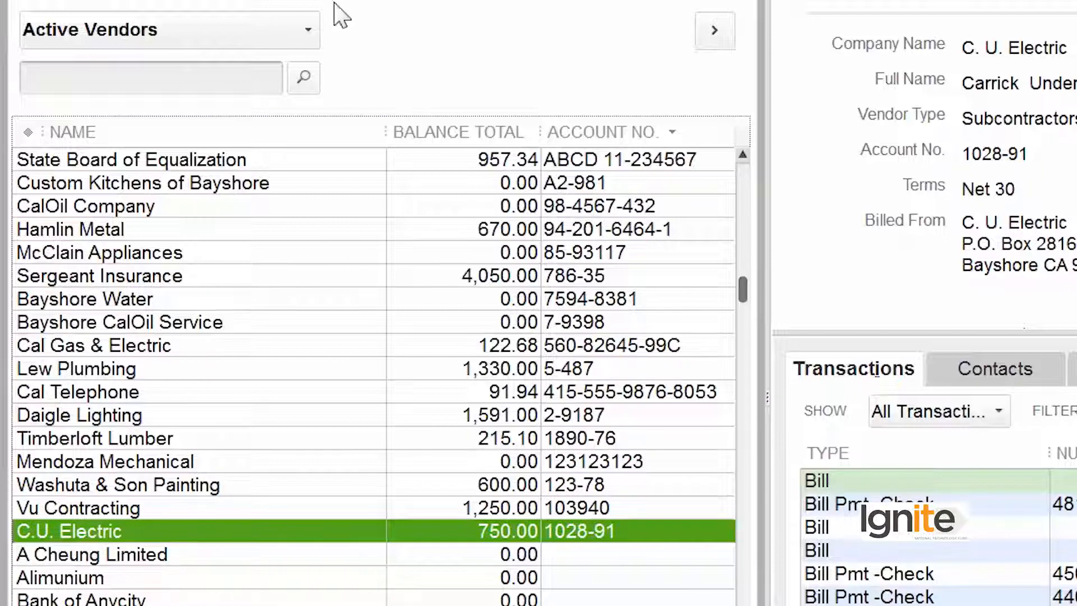
# Step: Switch the vendor list to All Vendors for comparison and return it to Active Vendors
pyautogui.click(309, 30)
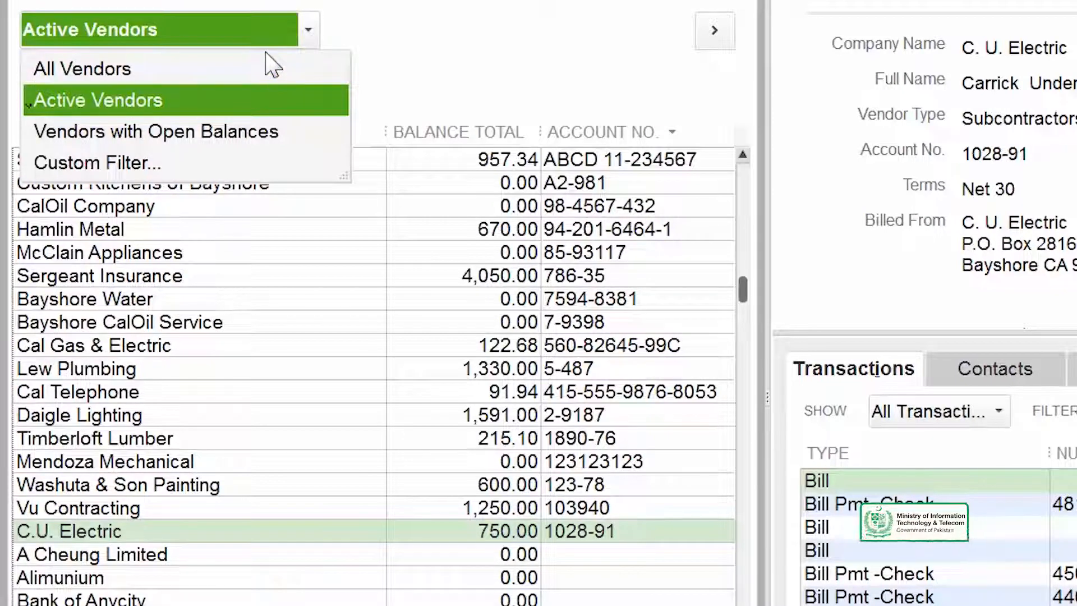
pyautogui.click(213, 73)
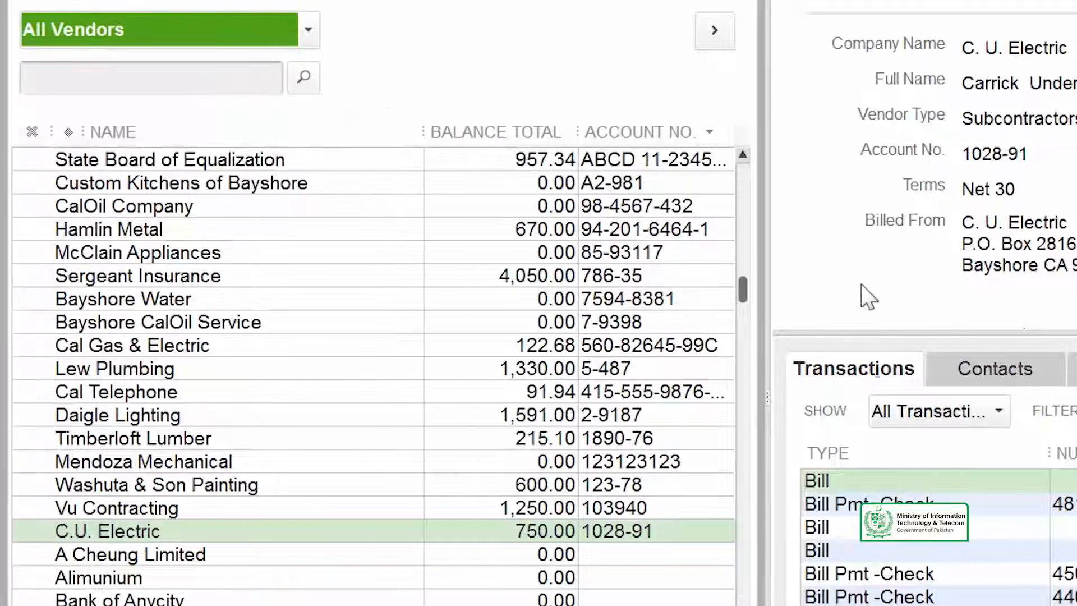
pyautogui.moveTo(735, 286); pyautogui.dragTo(24, 30)
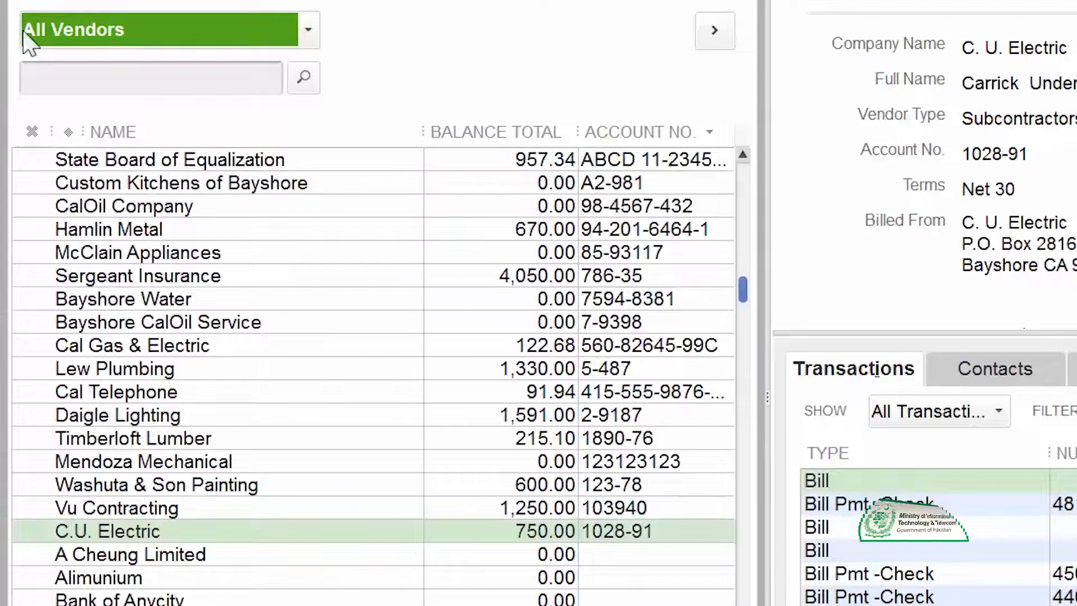
pyautogui.click(308, 31)
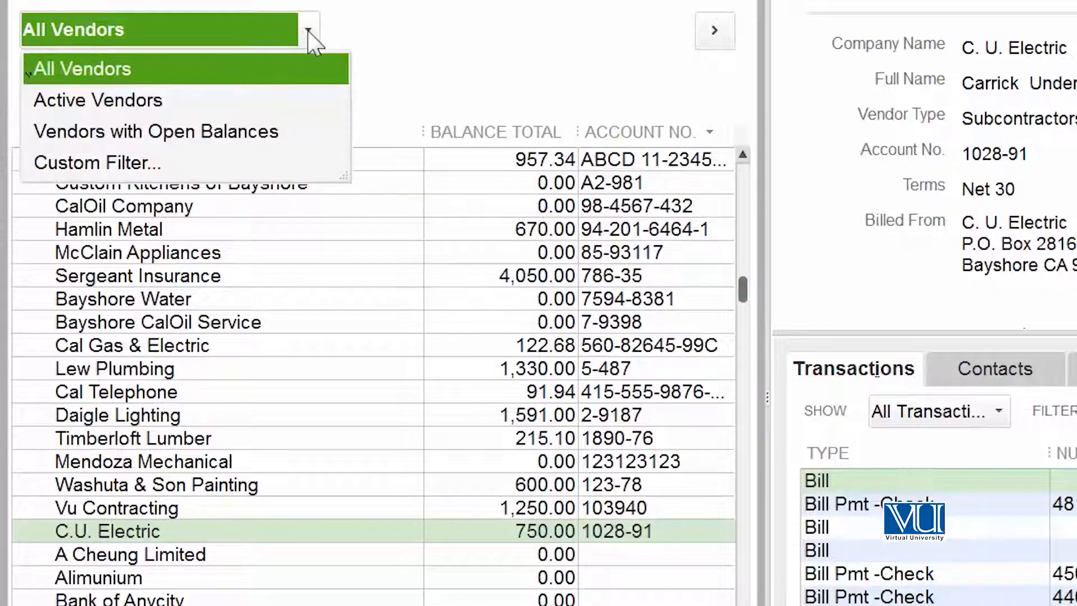
pyautogui.click(228, 102)
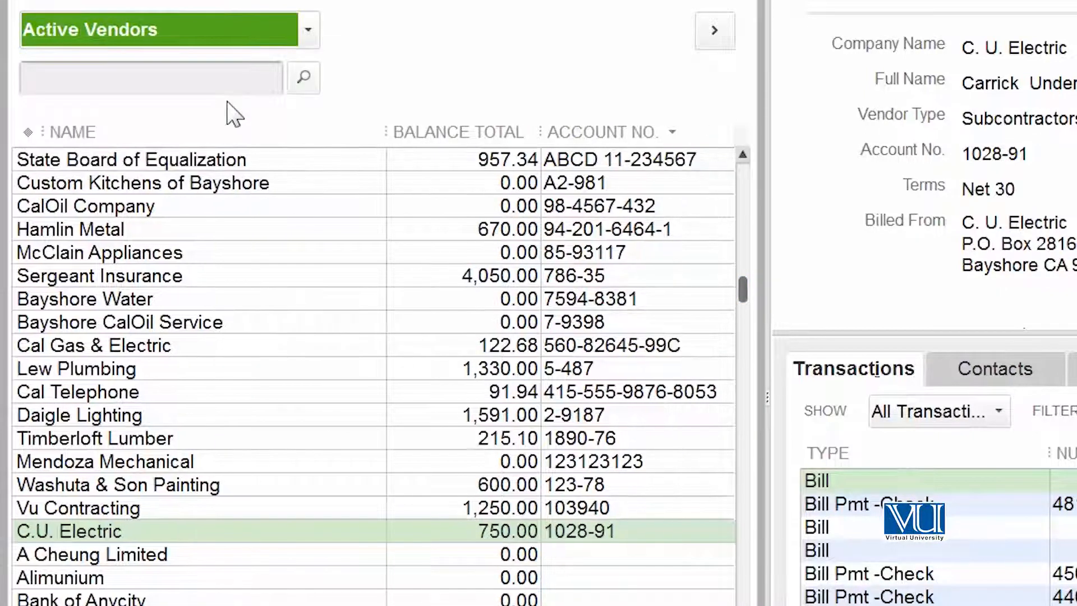